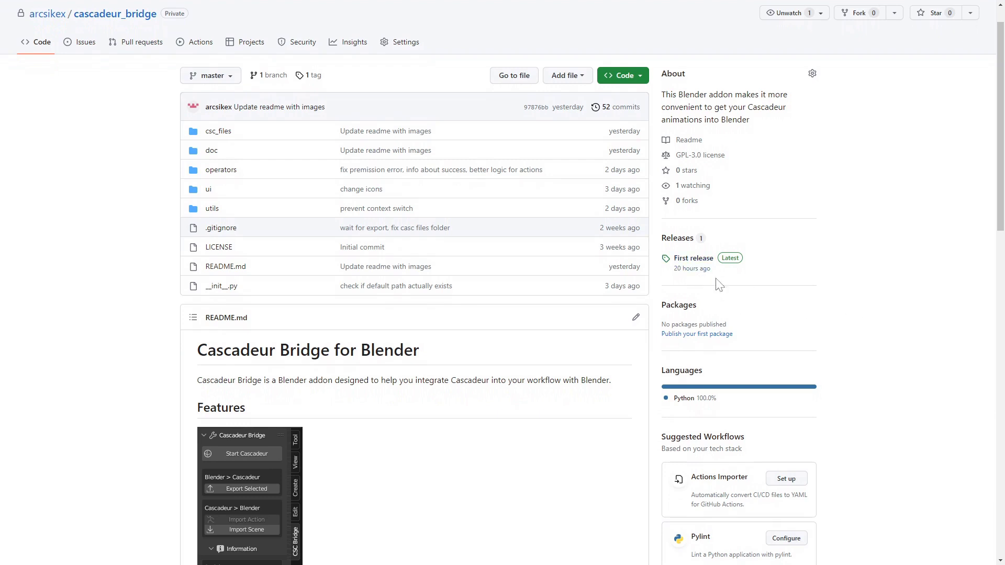
Download cascadeur_bridge.zip from the First release page and save it in the Documents folder.
click(692, 262)
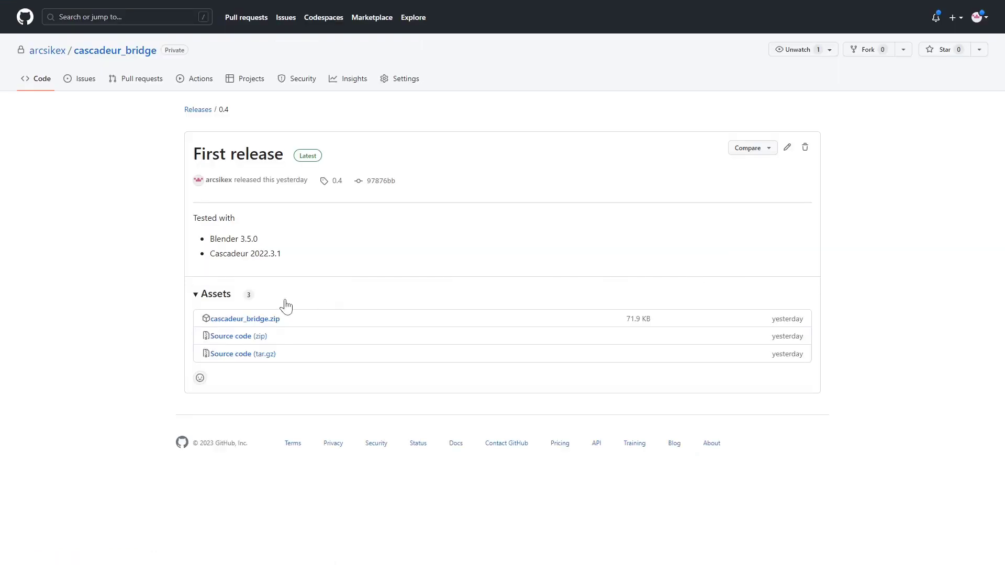
click(260, 319)
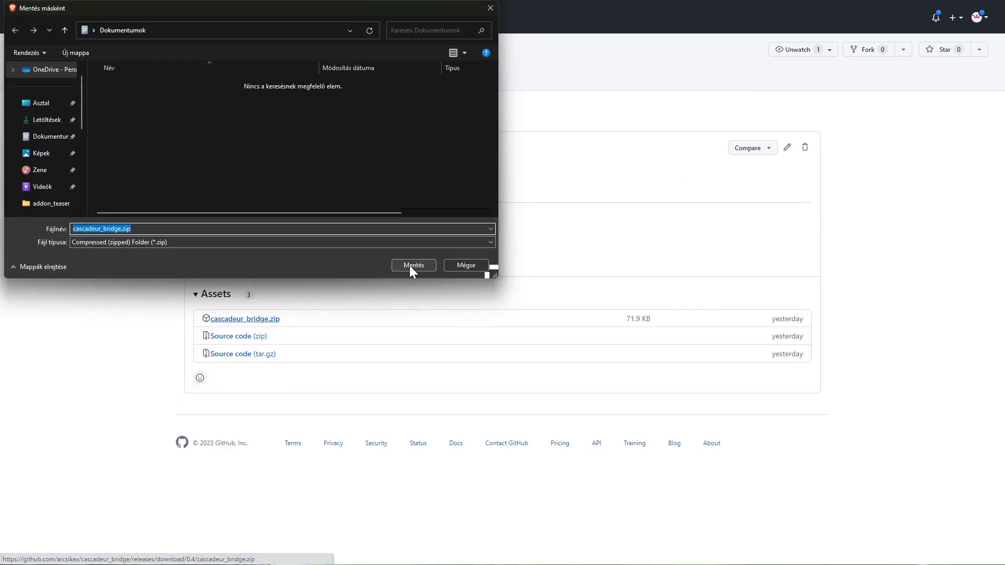
click(413, 265)
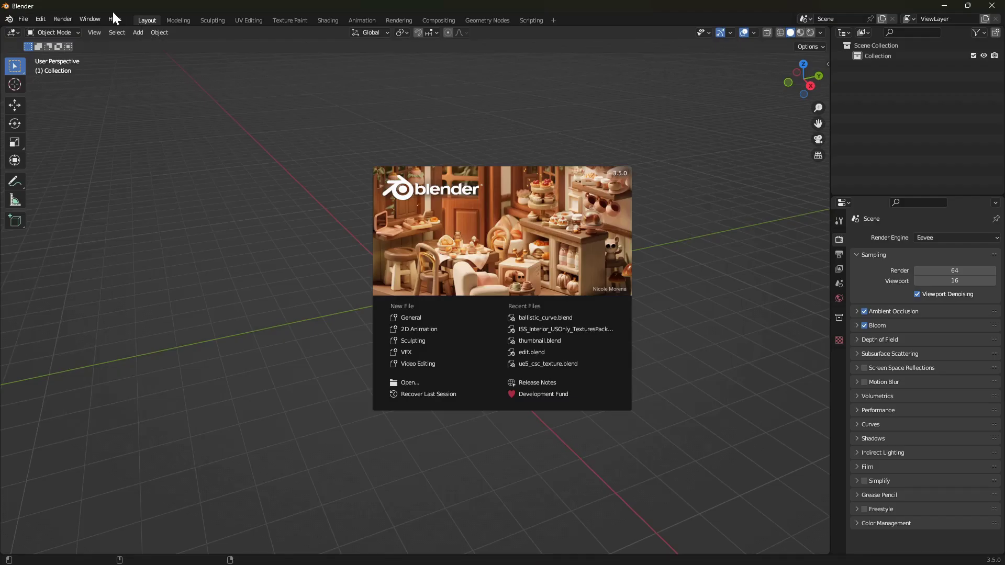
Switch to Blender and install the add-on from cascadeur_bridge.zip in the Documents folder.
click(42, 21)
click(42, 19)
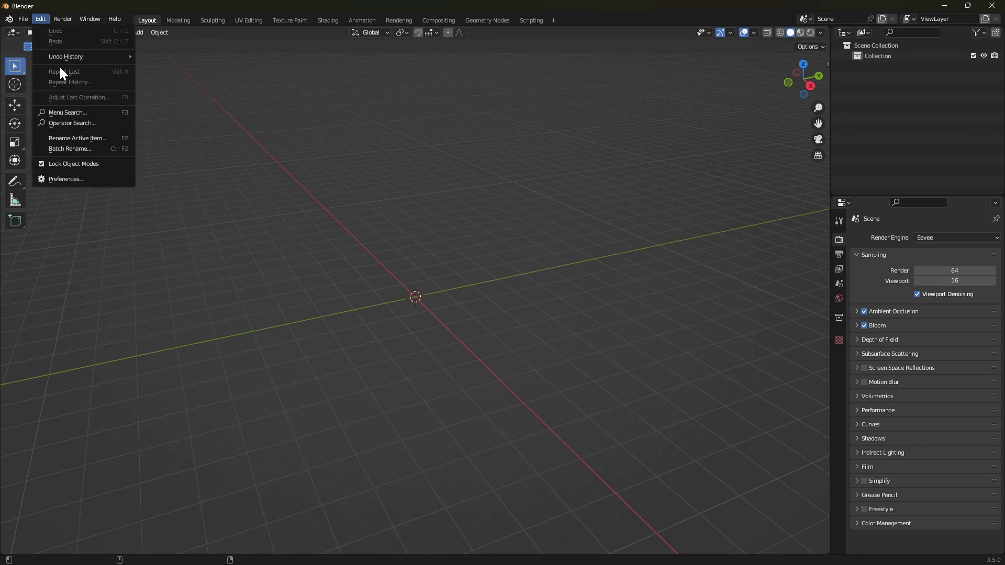
click(87, 177)
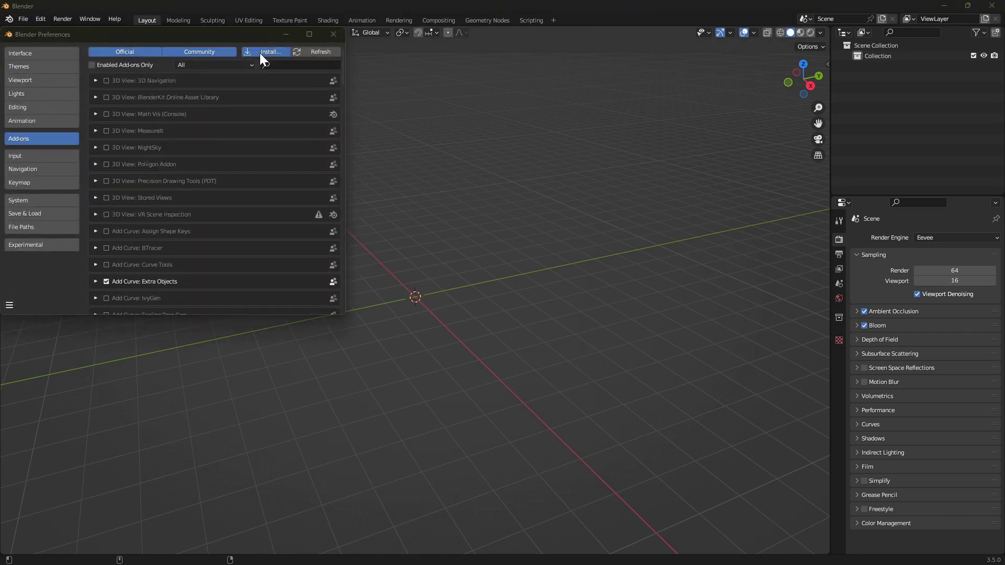
click(260, 52)
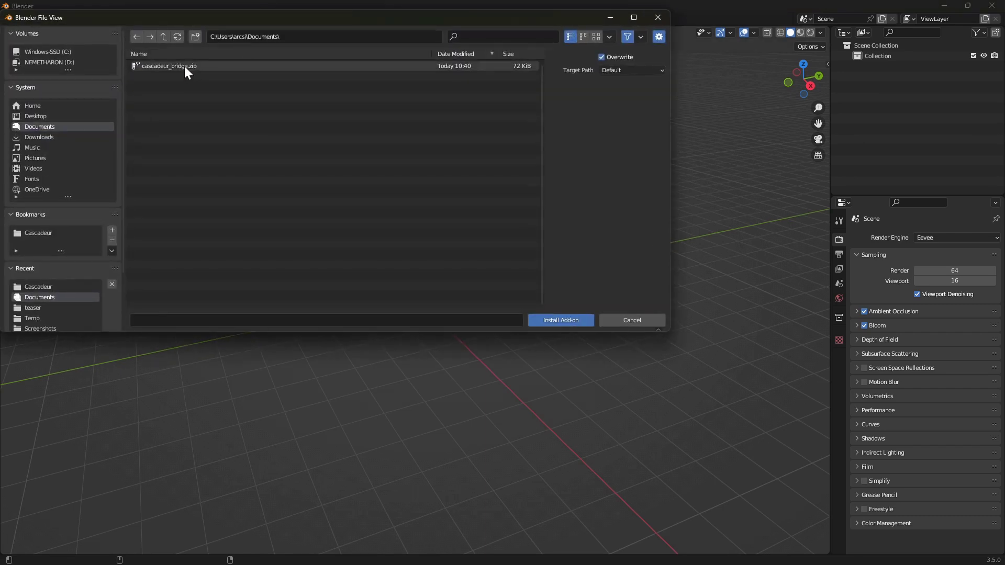
click(184, 66)
click(553, 321)
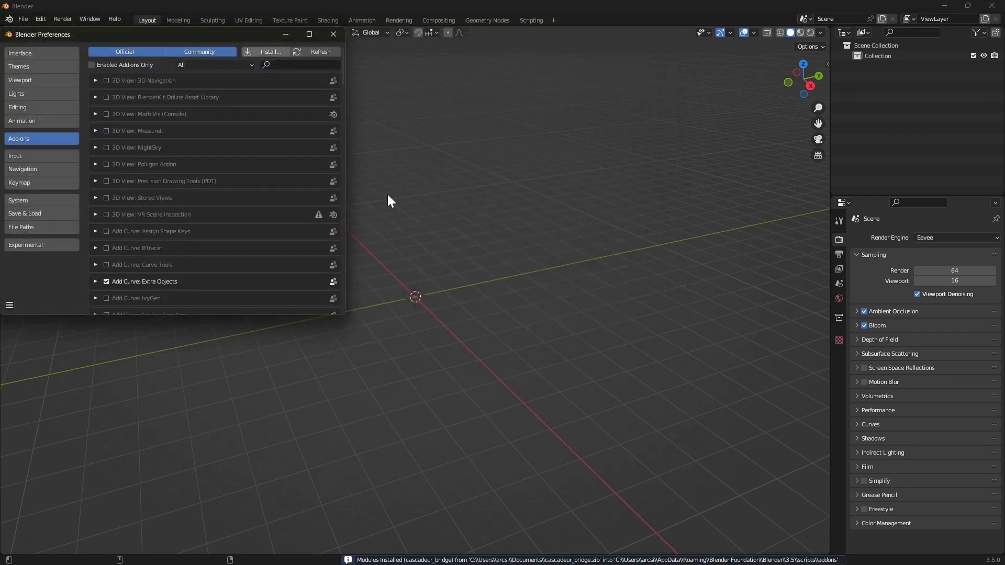
Show the details of the Cascadeur Bridge for Blender add-on and enable it.
drag(213, 33, 412, 77)
click(296, 124)
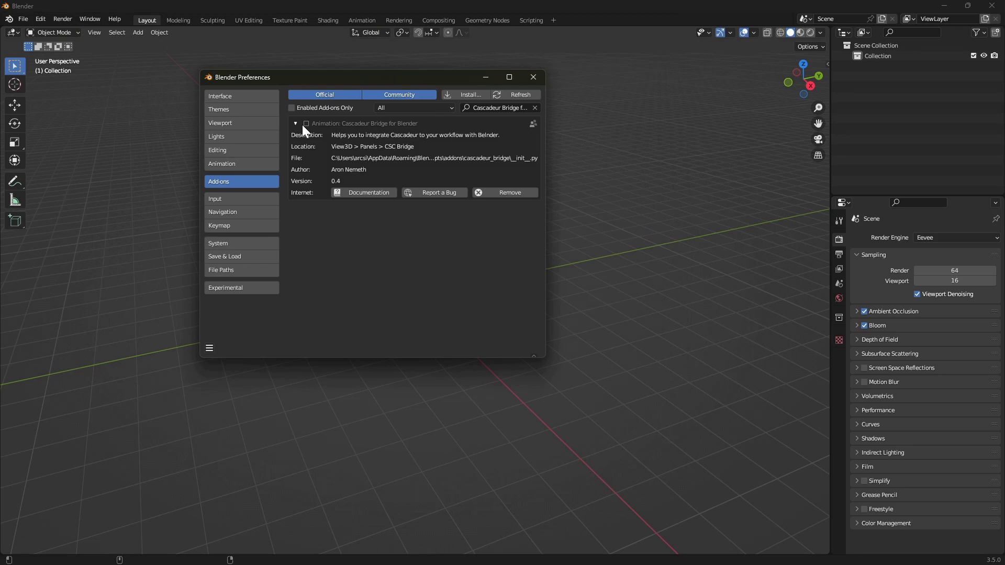
click(306, 125)
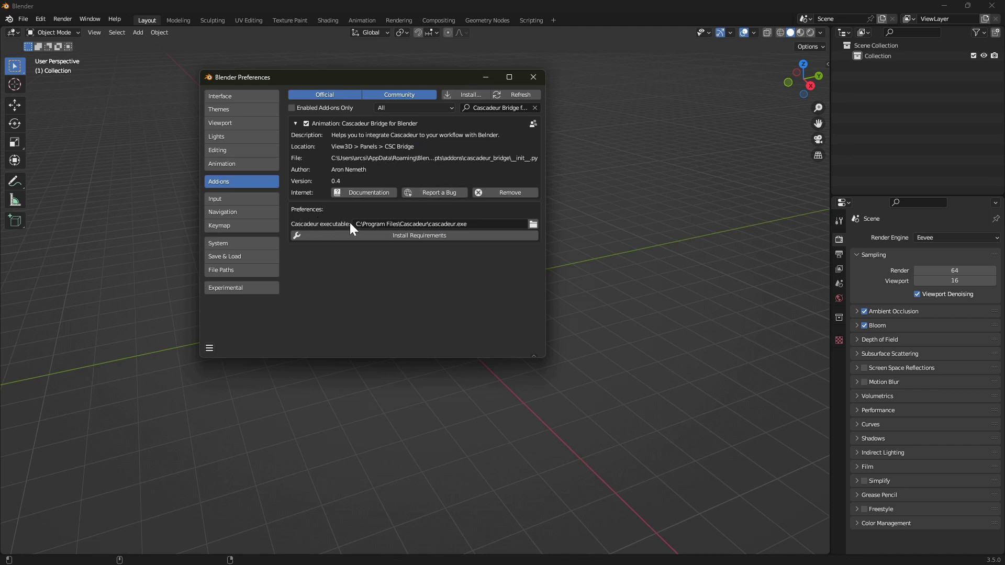
Clear the add-on's Cascadeur executable path and browse to cascadeur.exe in C:\Program Files\Cascadeur instead.
click(480, 223)
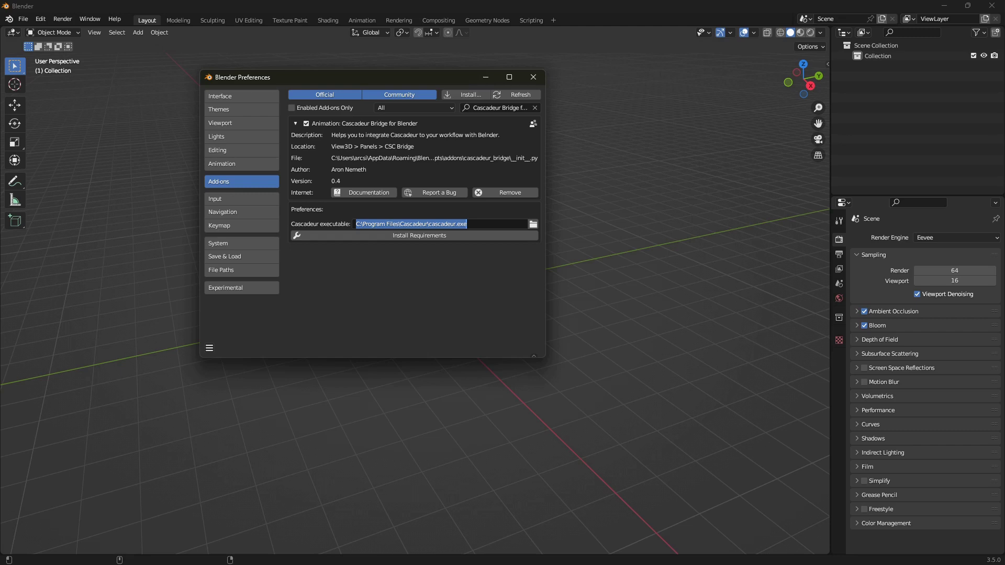
key(BackSpace)
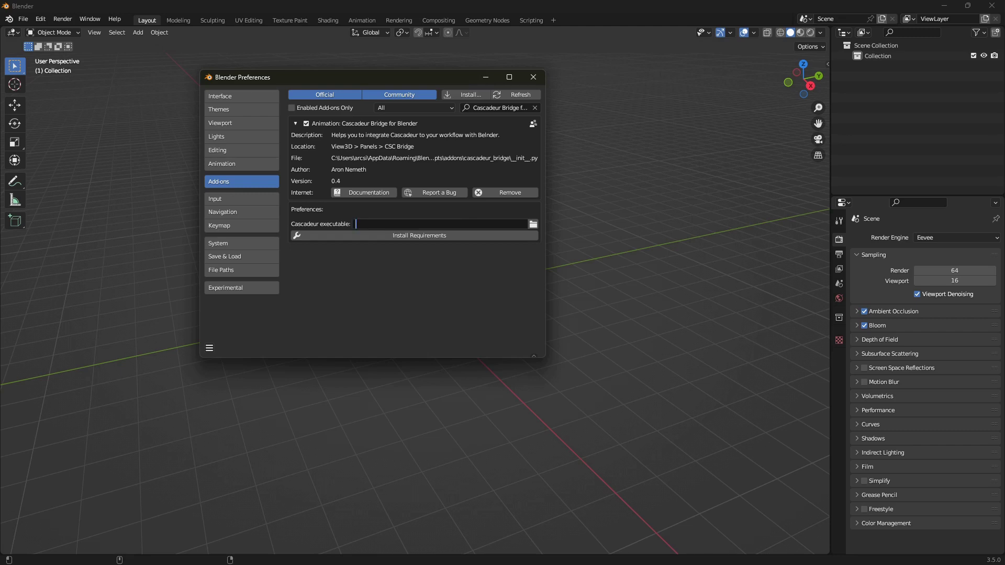
key(Return)
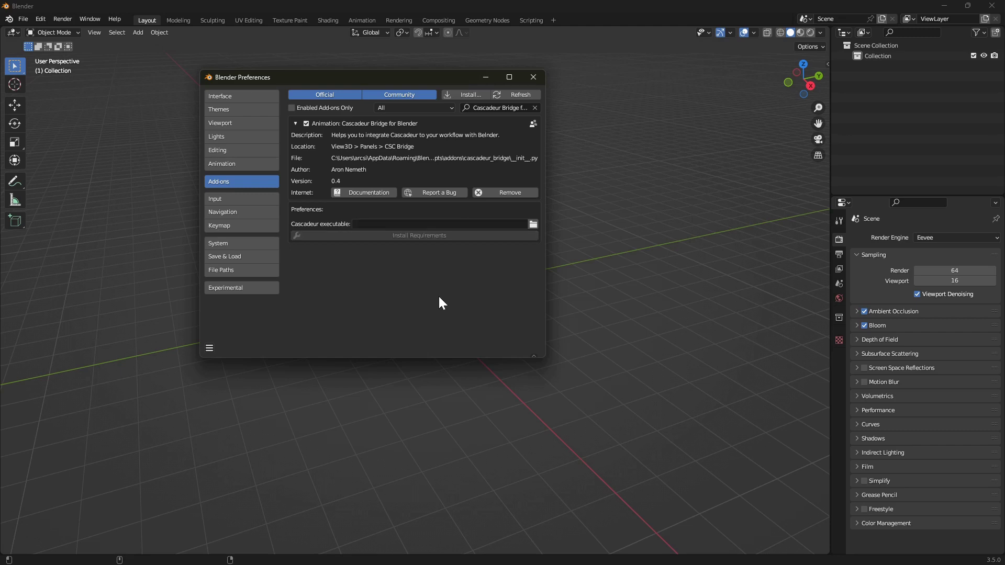
click(533, 224)
click(82, 275)
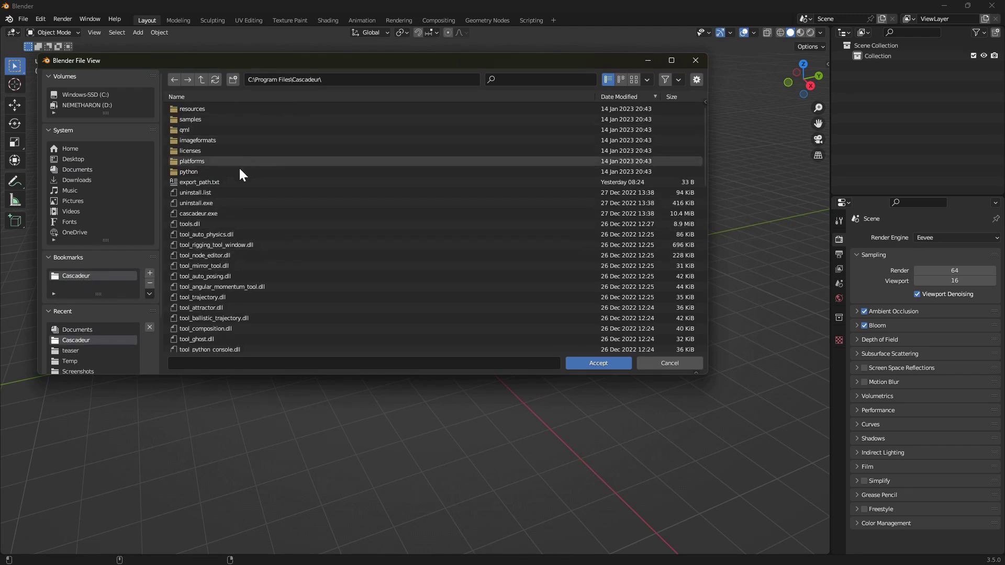
click(209, 213)
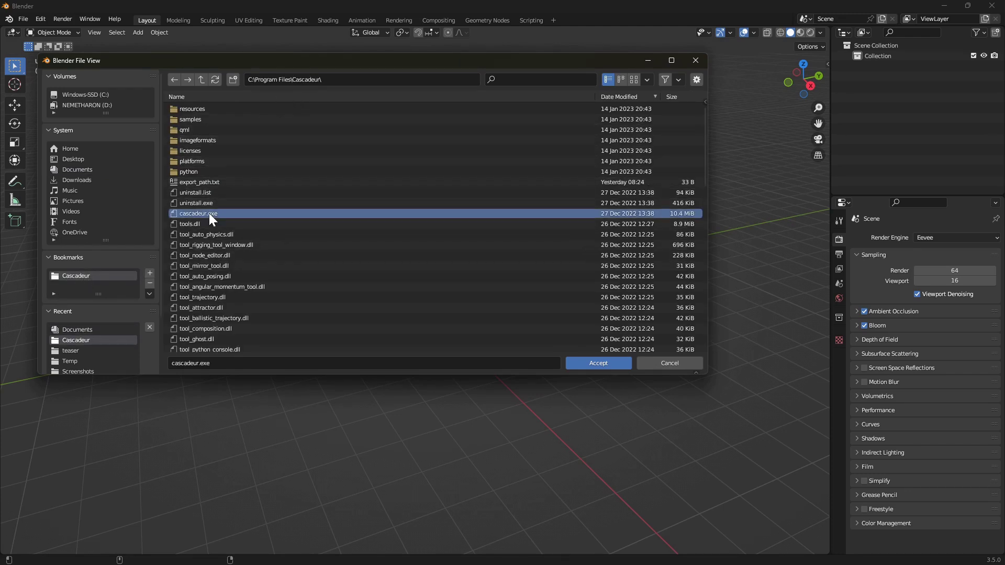
click(603, 364)
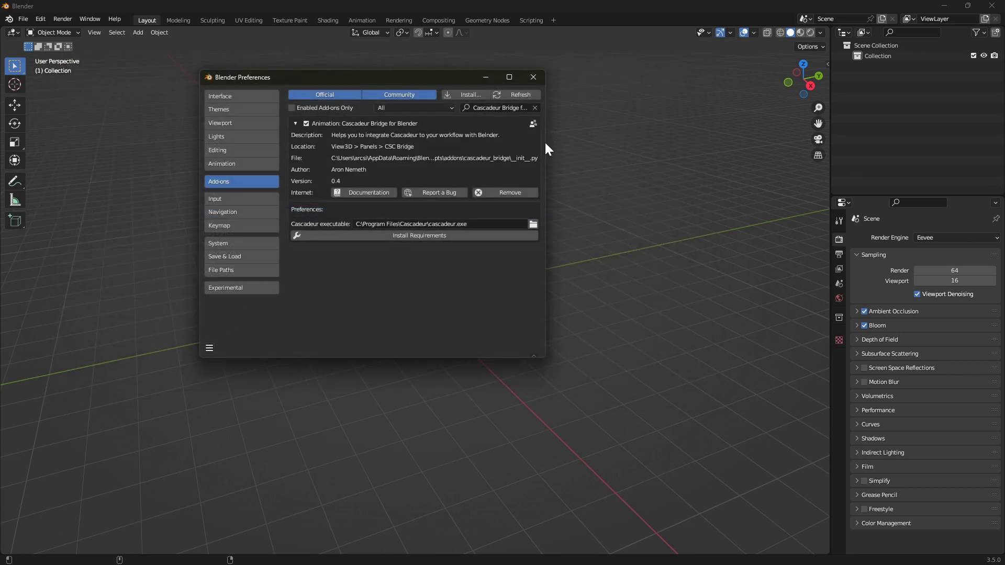
Try to install the add-on's requirements for Cascadeur and review the report in the info log.
drag(543, 141, 649, 139)
click(520, 234)
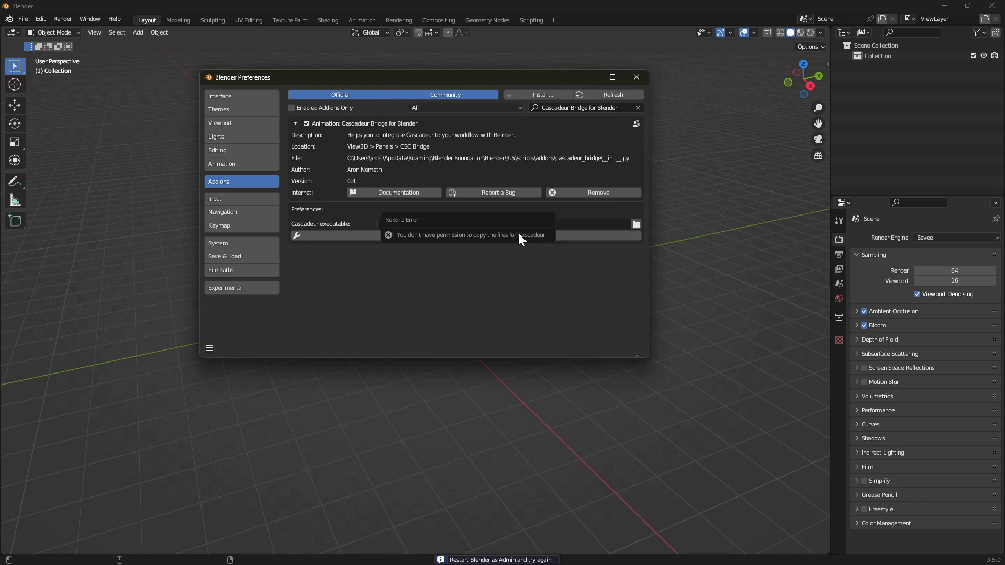
click(490, 558)
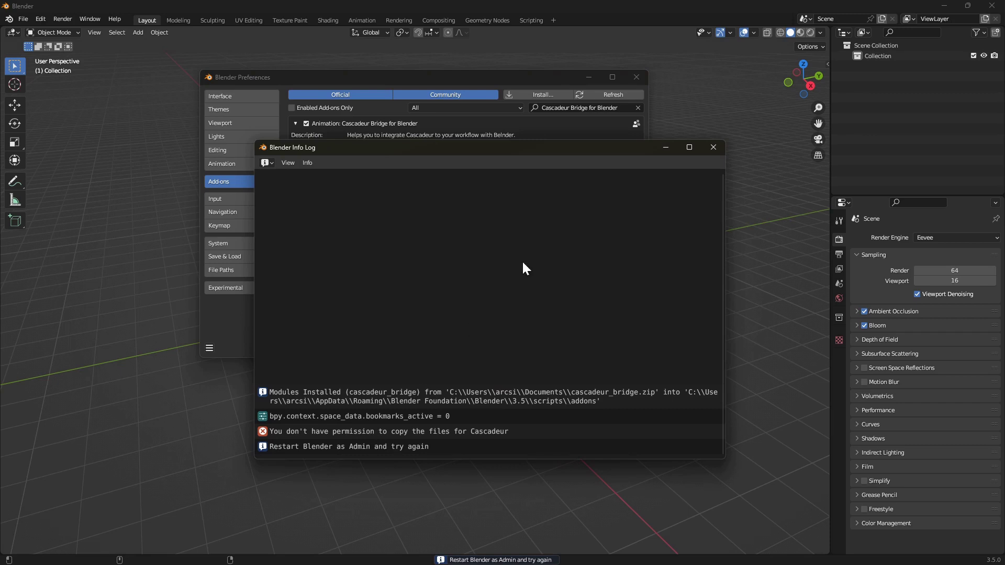
click(713, 147)
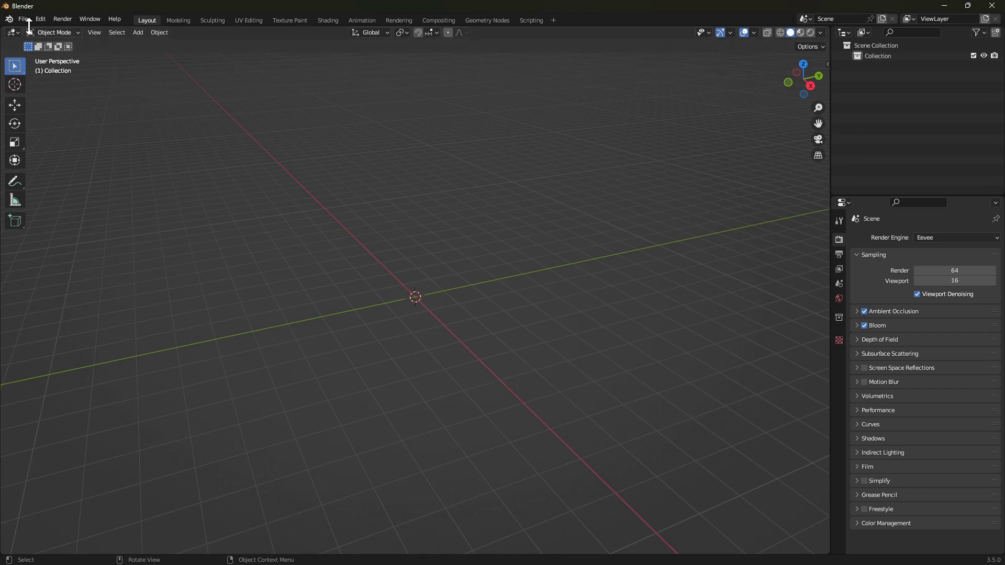
Find the Cascadeur Bridge add-on in the preferences with the search "cas", install its requirements and view the info log.
click(38, 20)
click(83, 180)
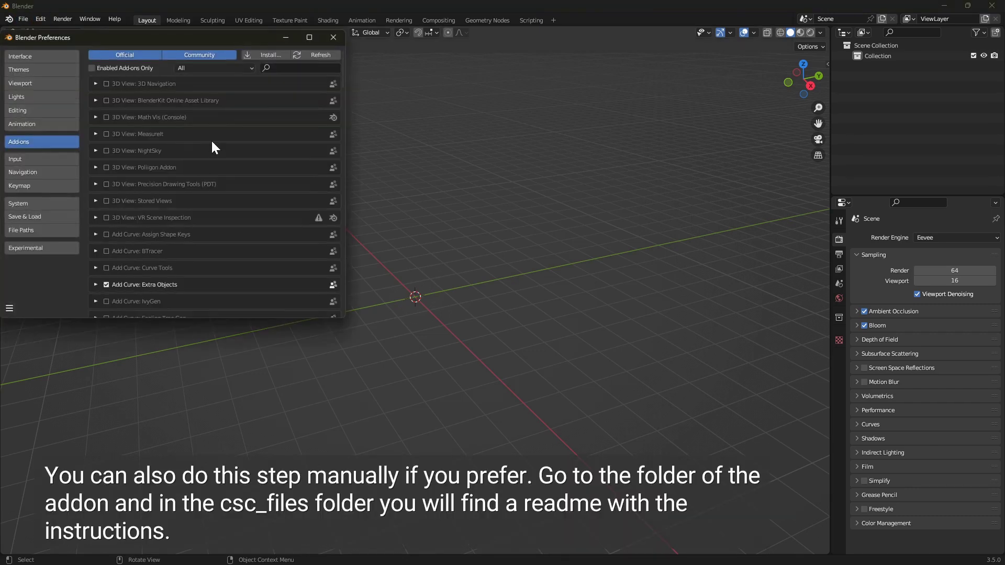
click(282, 69)
text(cas)
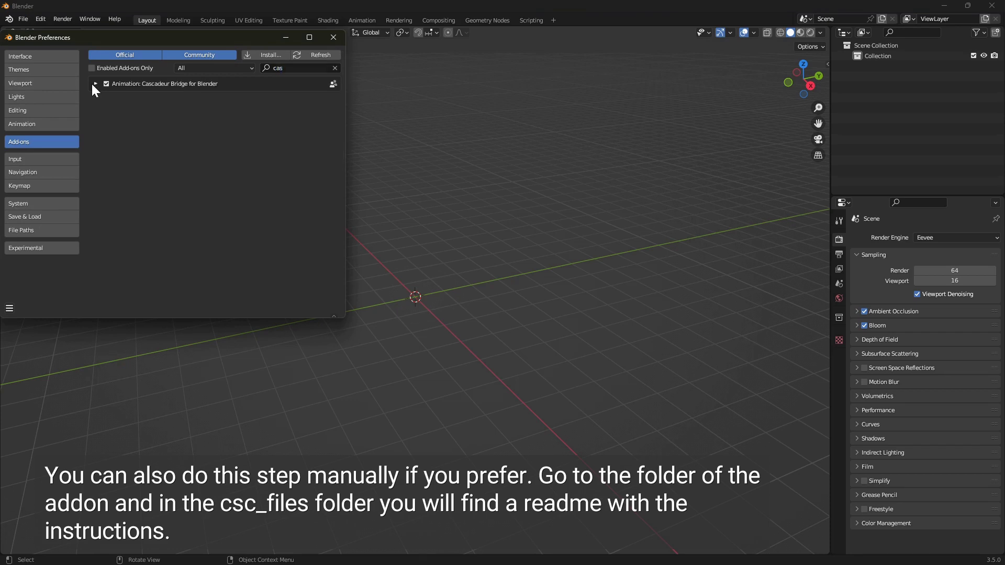
click(95, 84)
click(208, 196)
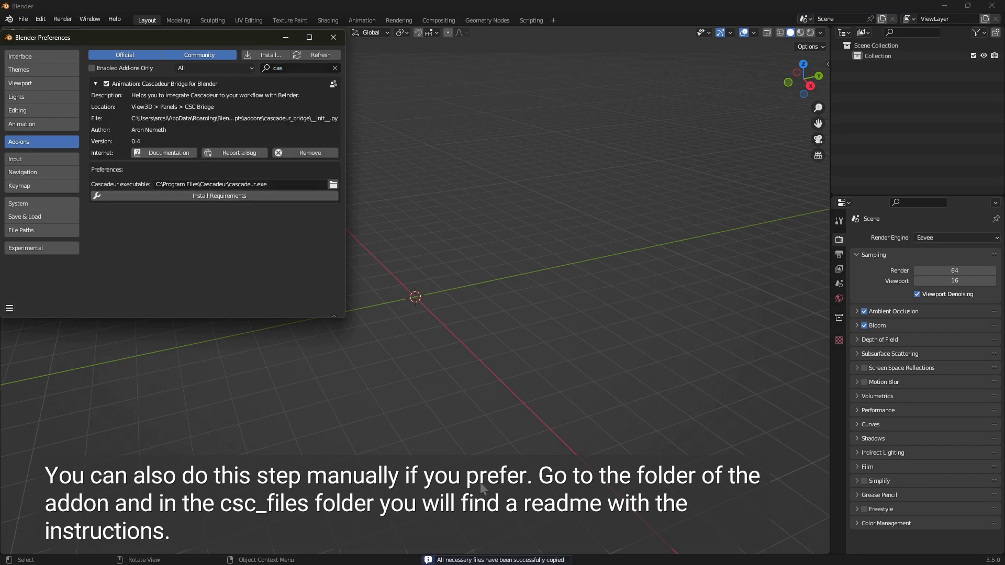
click(531, 561)
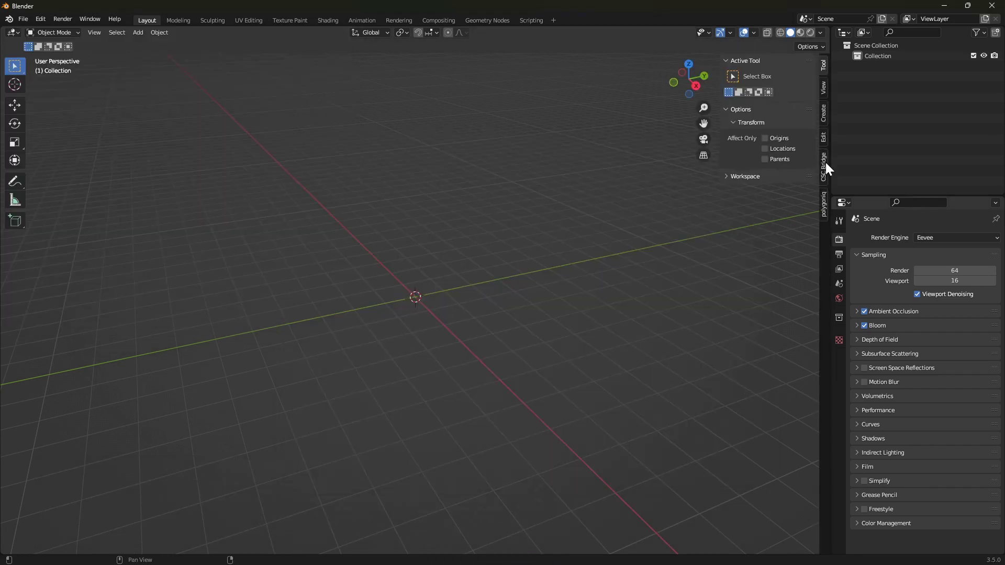
Start Cascadeur from Blender's Cascadeur Bridge panel and look up its external commands.
click(825, 164)
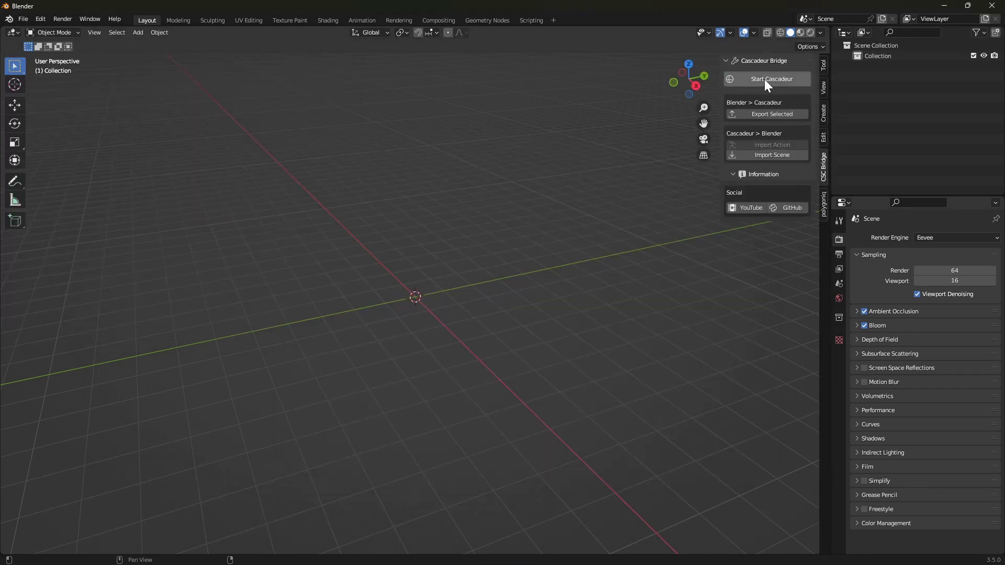
click(768, 112)
click(297, 24)
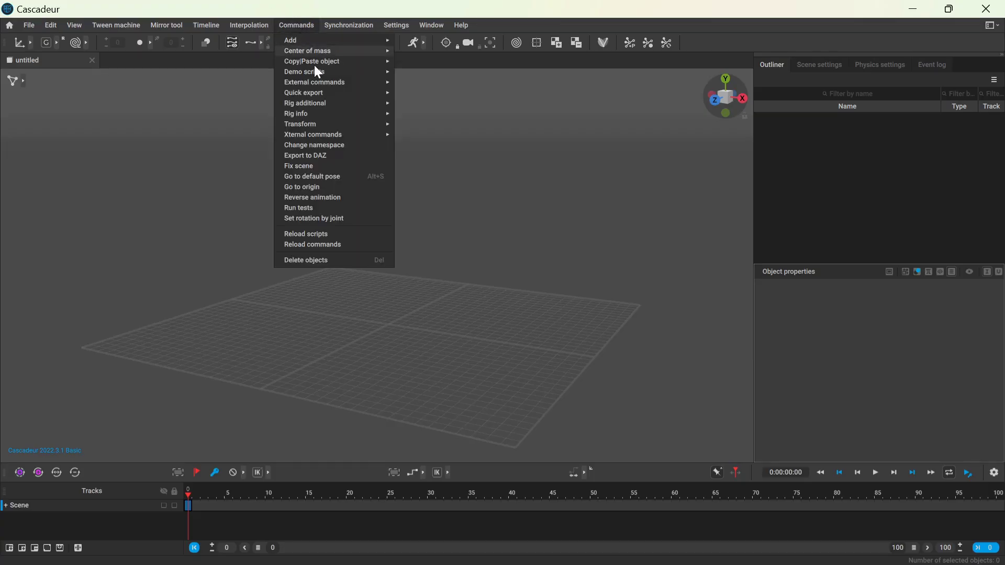
mouse_move(326, 83)
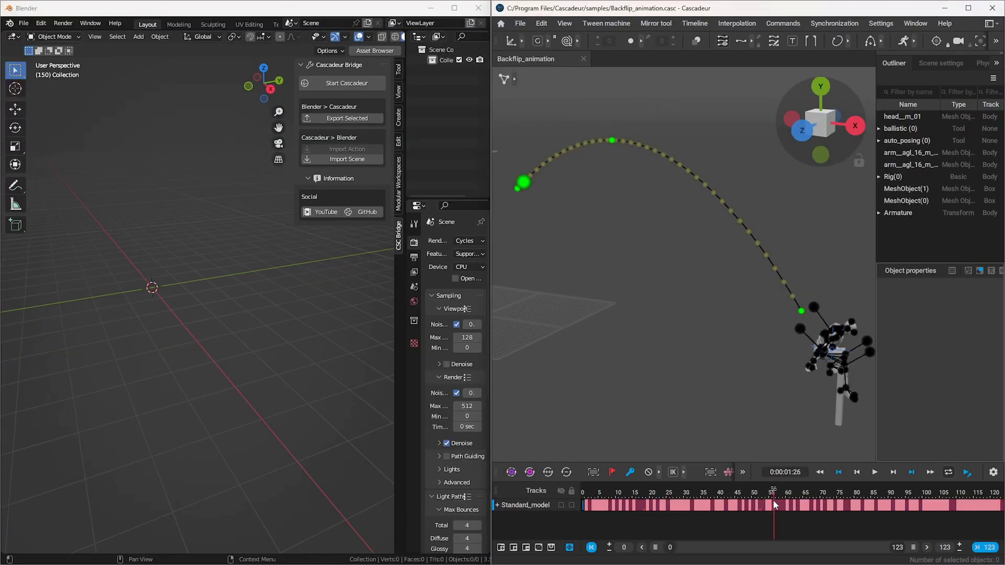
Scrub the backflip animation in Cascadeur, import its scene into Blender and play it back.
drag(774, 504, 869, 503)
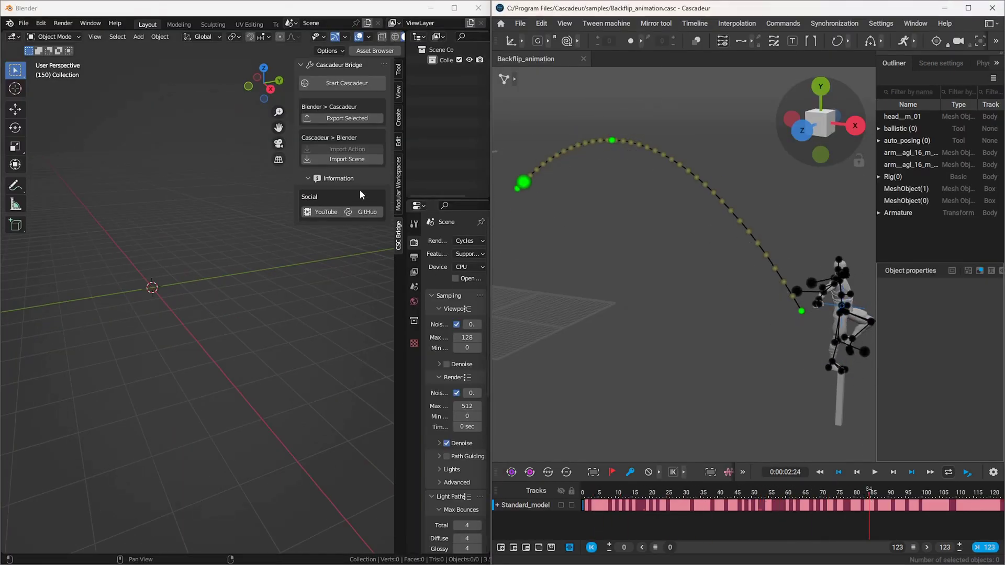
click(358, 159)
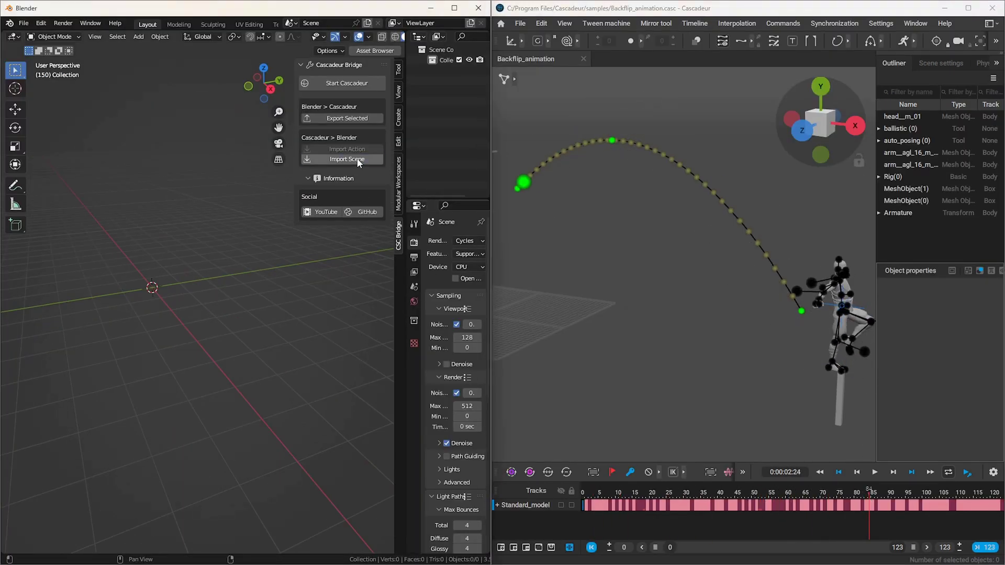
click(183, 242)
key(space)
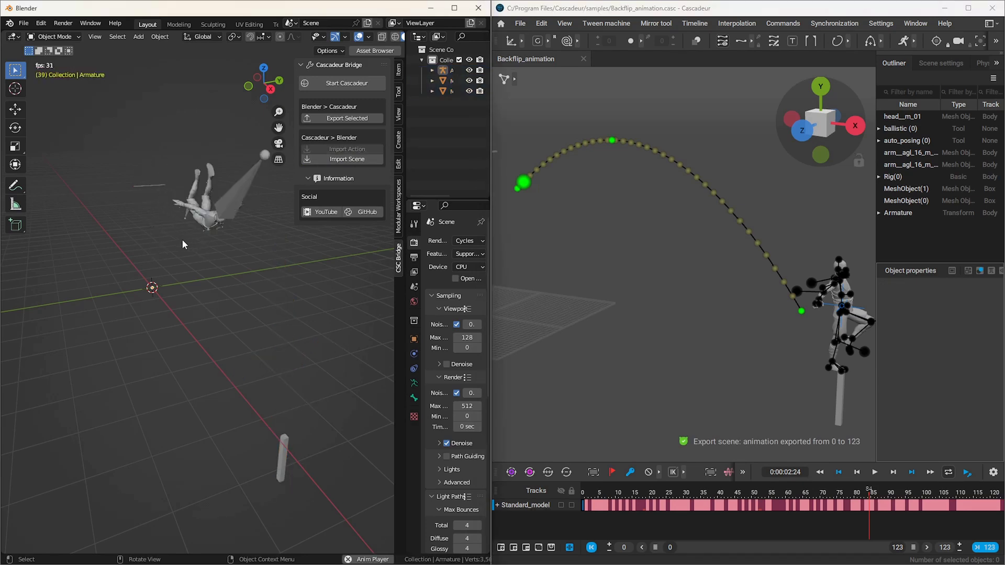
Select the complete horse rig with its meshes in Blender and export the selection to Cascadeur.
drag(70, 207, 293, 352)
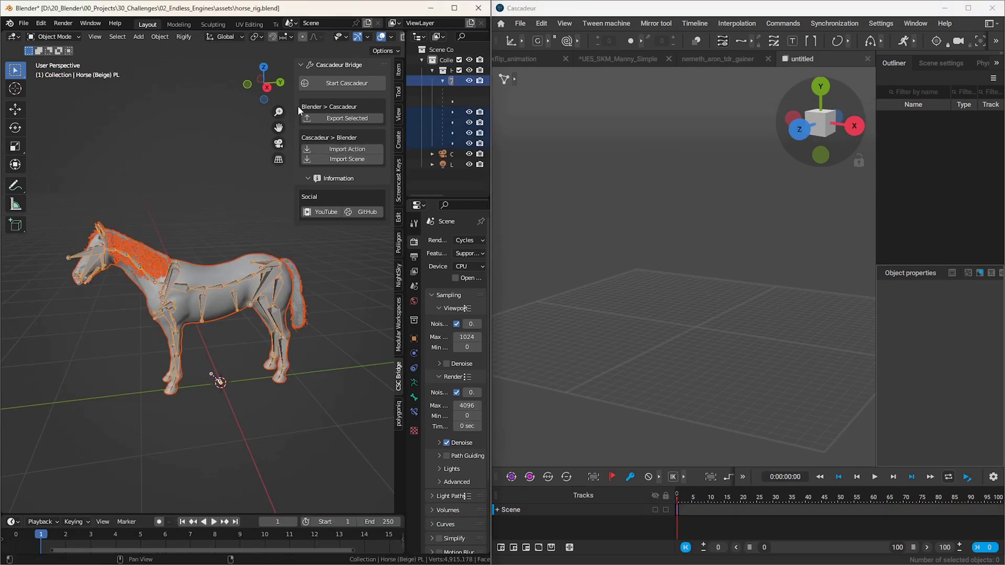
click(353, 119)
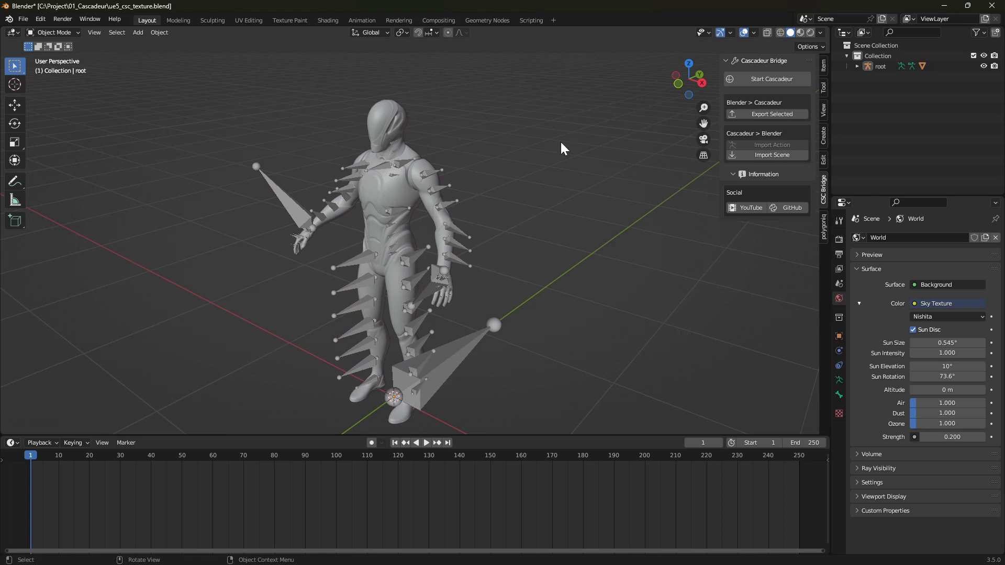
Import the Cascadeur action onto the mannequin's root armature and show its keyframes in the Action Editor.
click(437, 172)
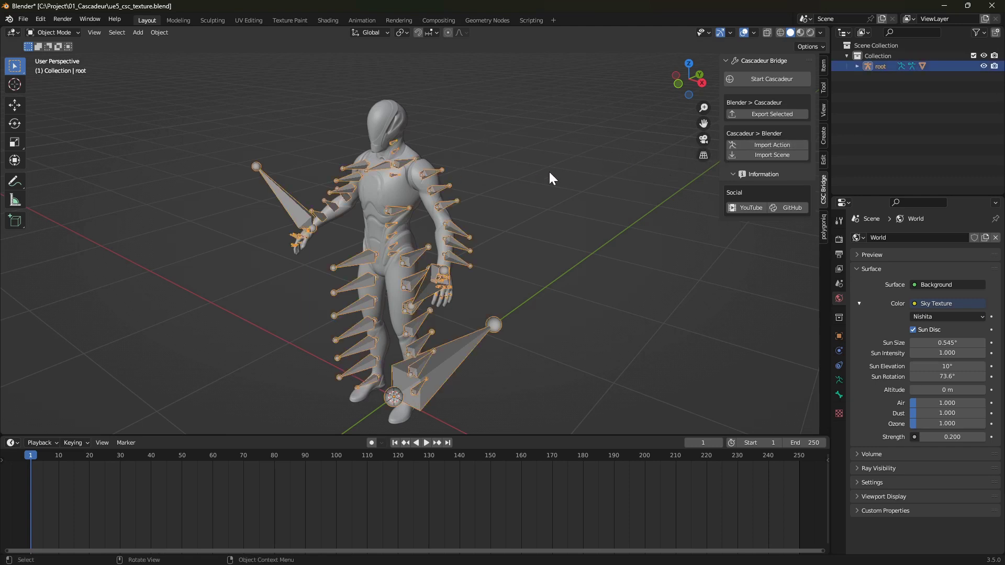
click(769, 146)
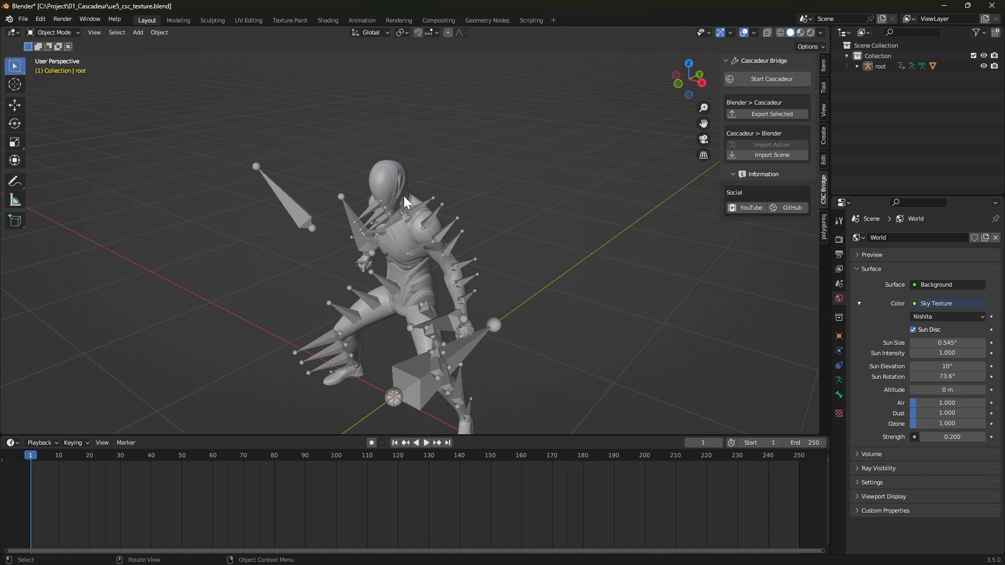
click(369, 212)
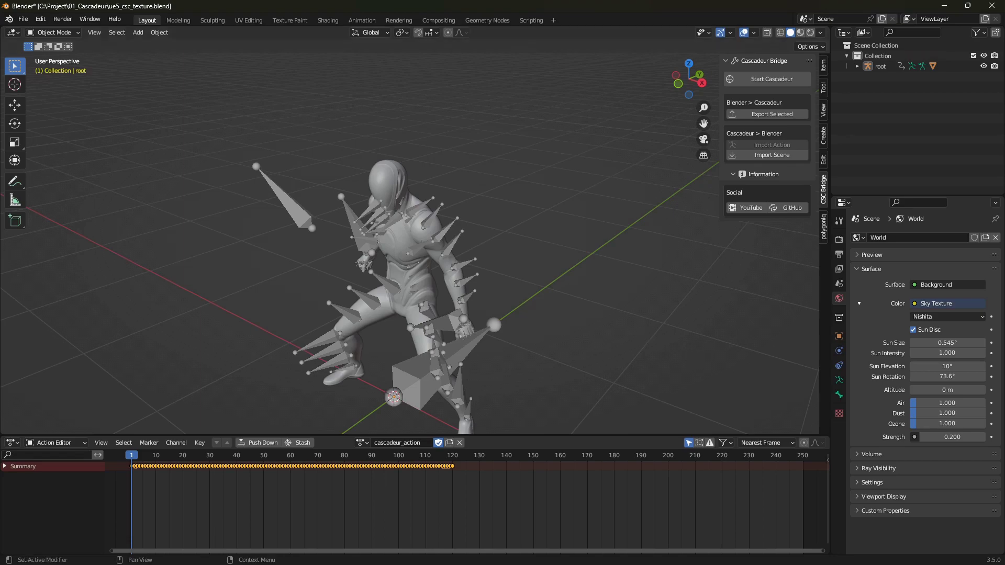
Switch to Cascadeur to view the animated mannequin scene and the UE5_SKM_Manny_Simple sample scene.
key(alt+Tab)
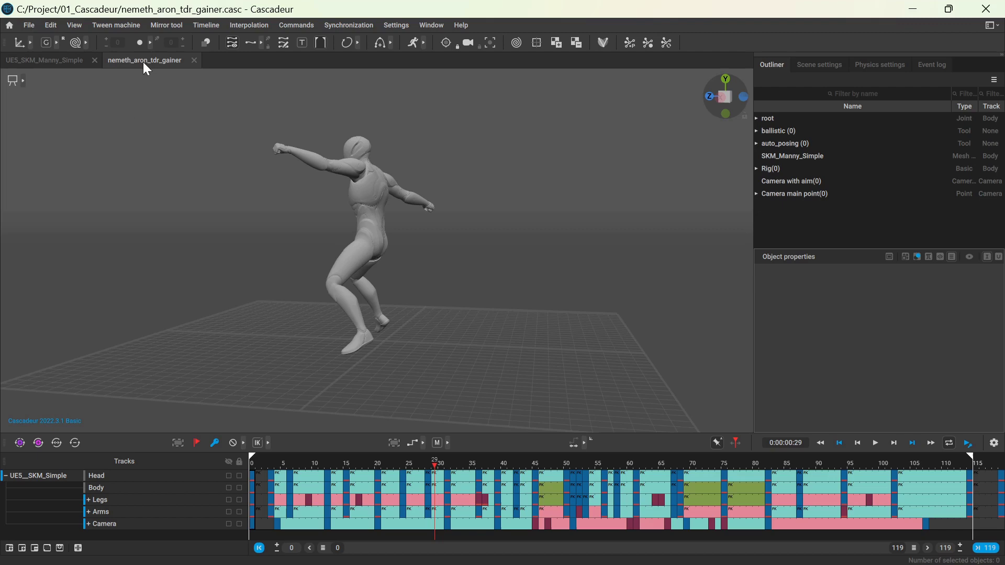
click(913, 9)
key(alt+Tab)
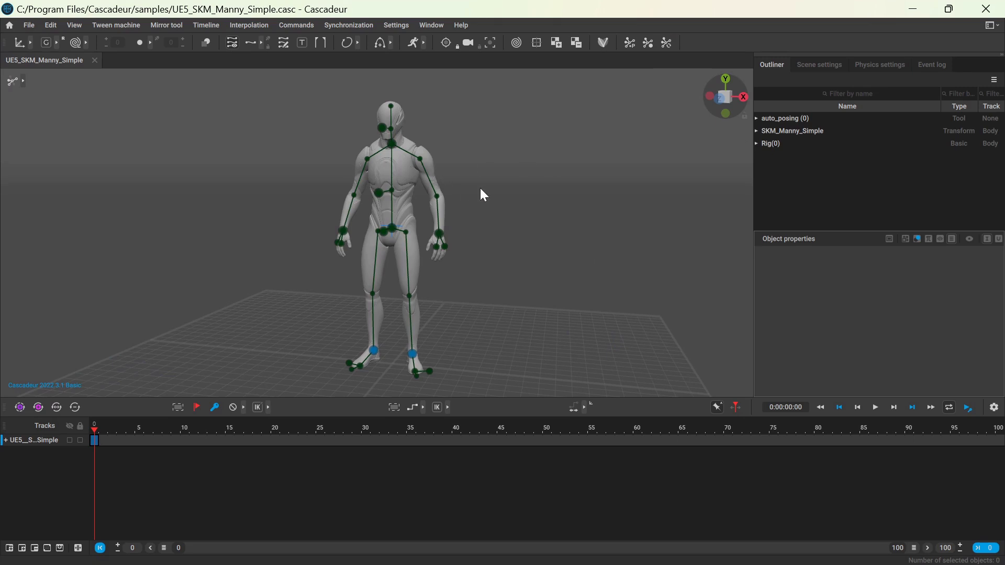
Unparent the root joint and the SKM_Manny_Simple mesh object from the SKM_Manny_Simple transform.
click(953, 131)
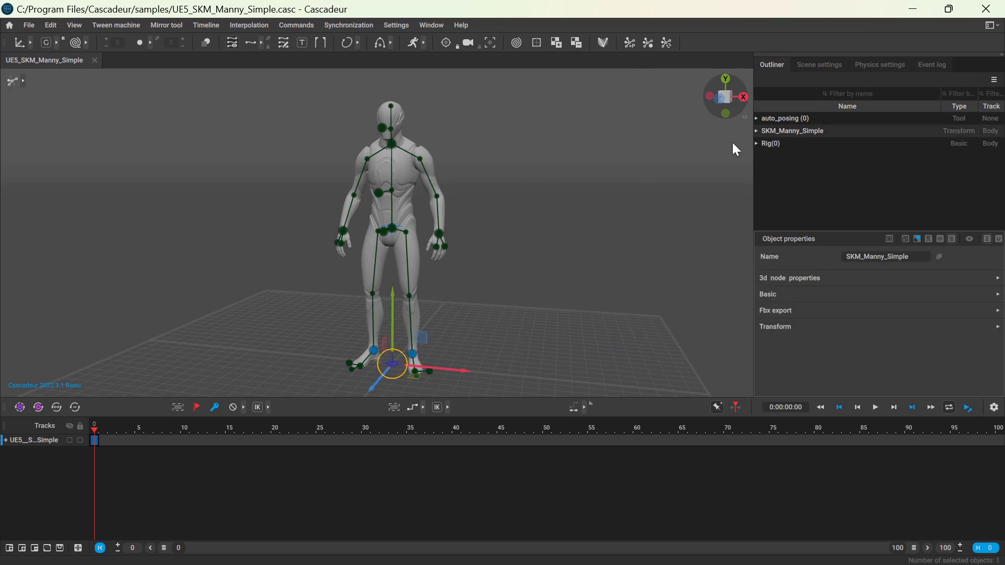
click(757, 131)
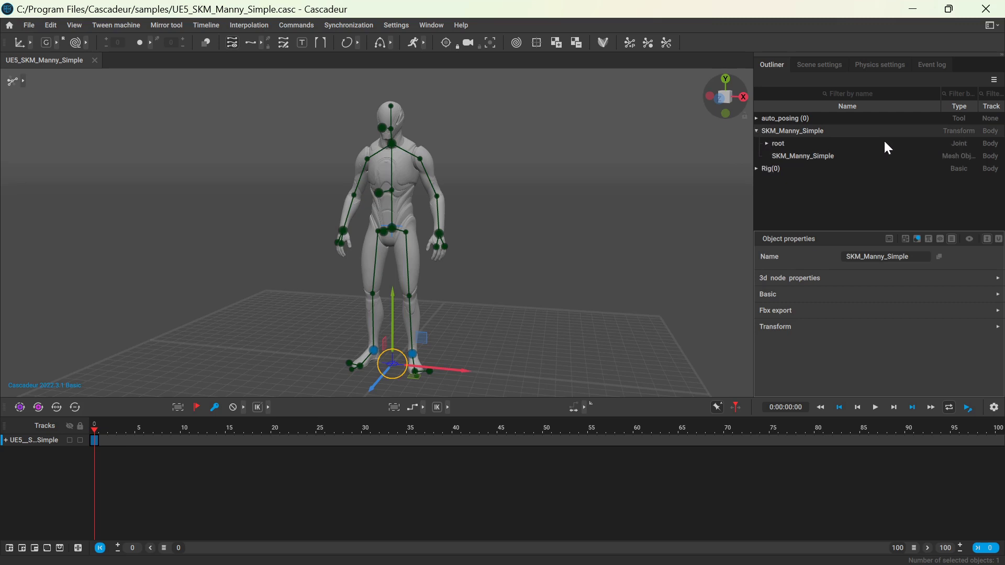
right_click(779, 143)
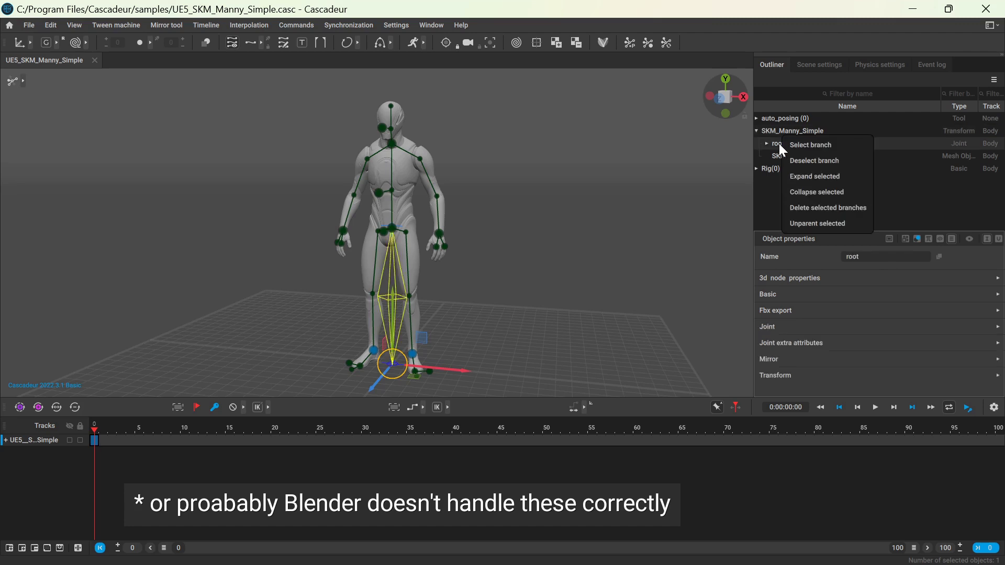
click(817, 223)
click(759, 119)
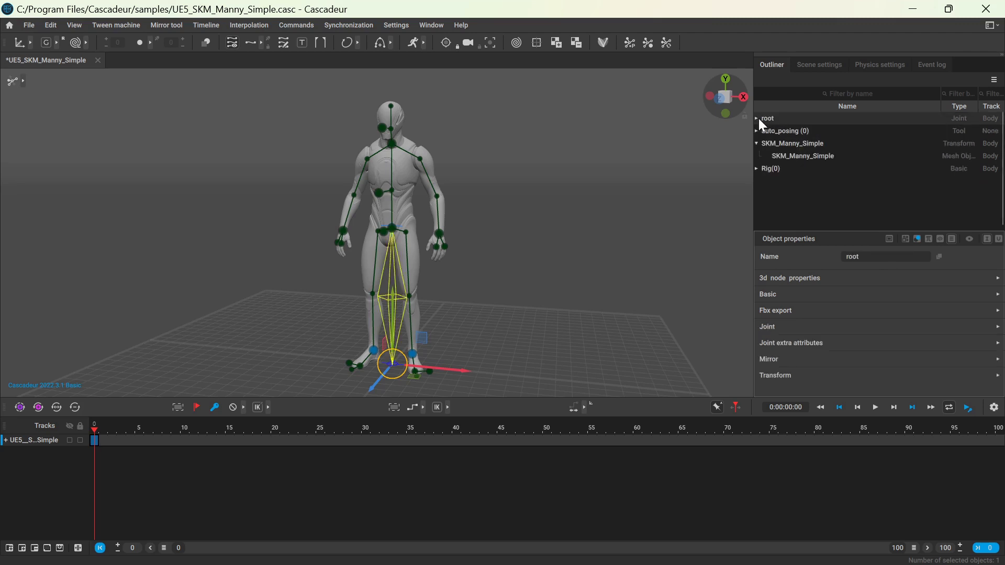
right_click(790, 157)
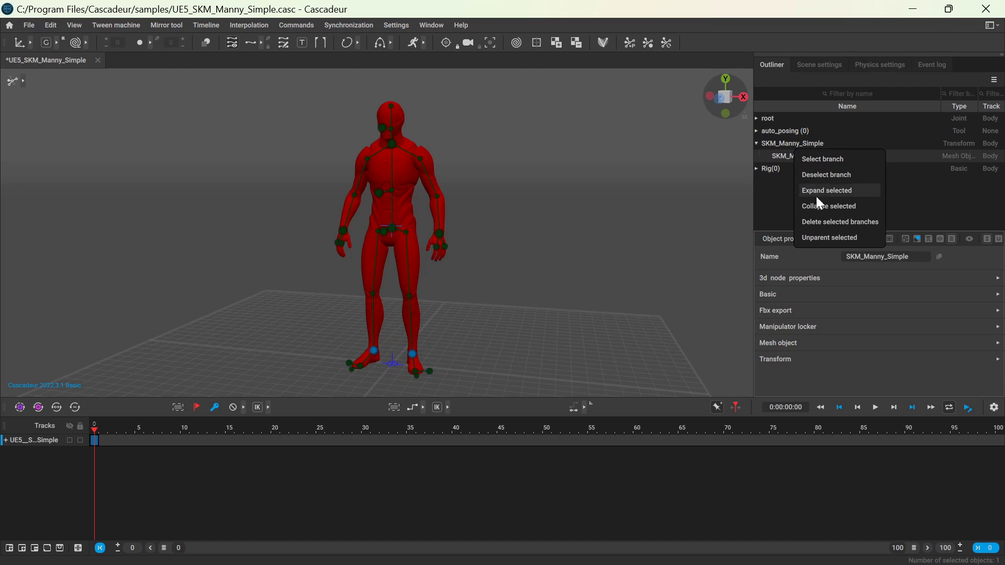
click(819, 238)
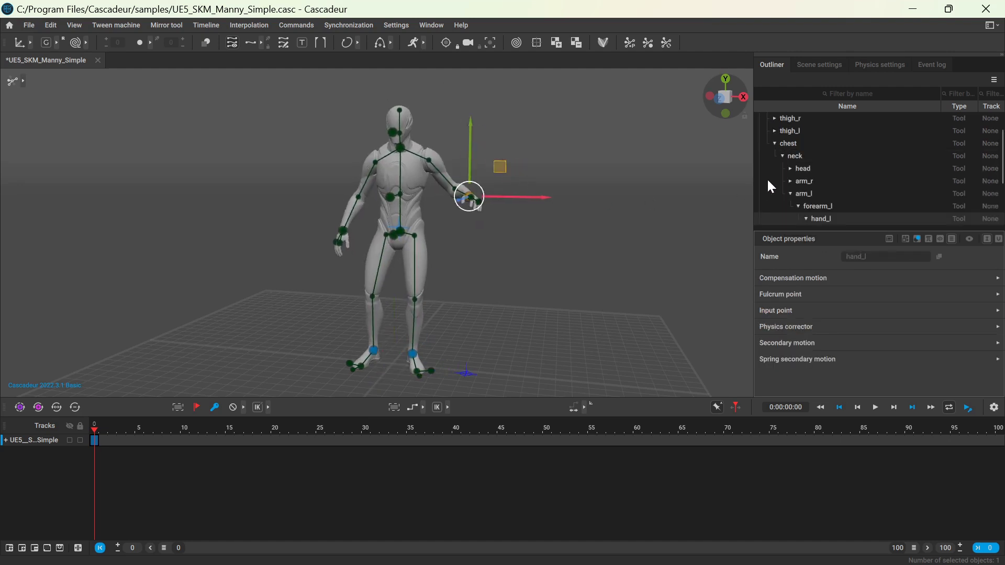
scroll(788, 162, up, 2)
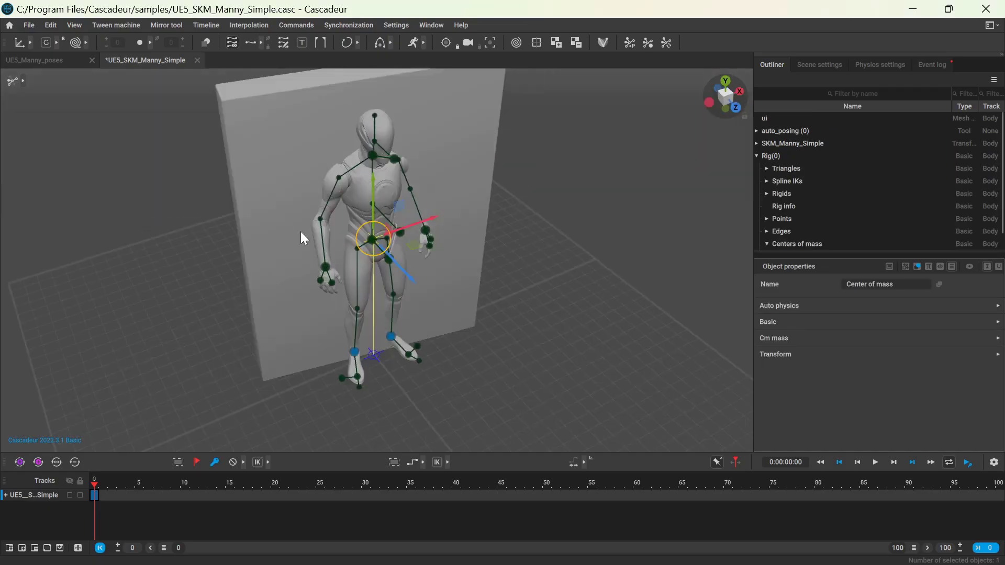
Turn the mannequin about its center of mass beside the imported panel, step its left foot out and shift the pelvis.
right_drag(300, 231, 189, 312)
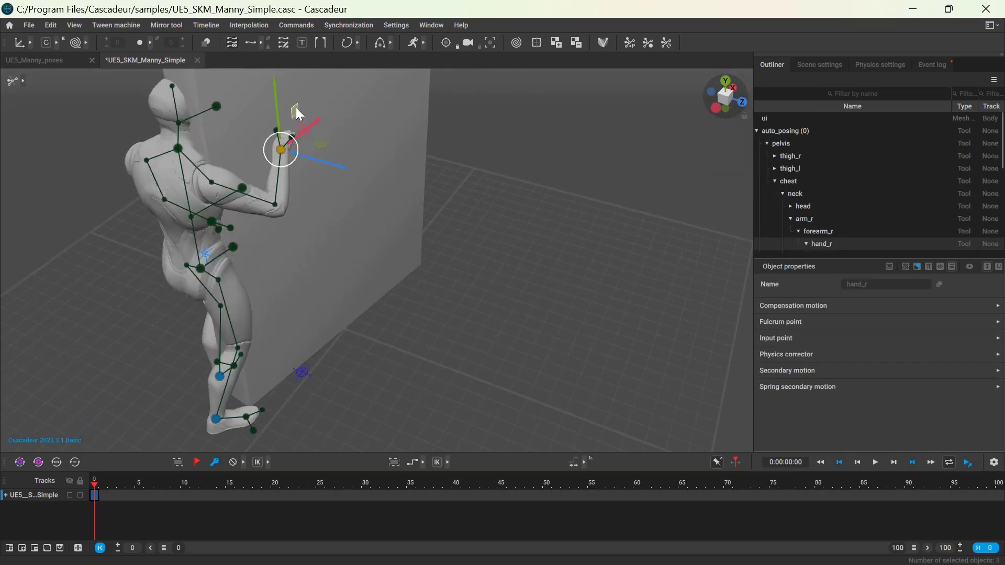
alt+drag(296, 108, 350, 137)
alt+drag(349, 137, 404, 340)
click(320, 352)
drag(385, 400, 338, 306)
click(337, 261)
drag(368, 257, 419, 256)
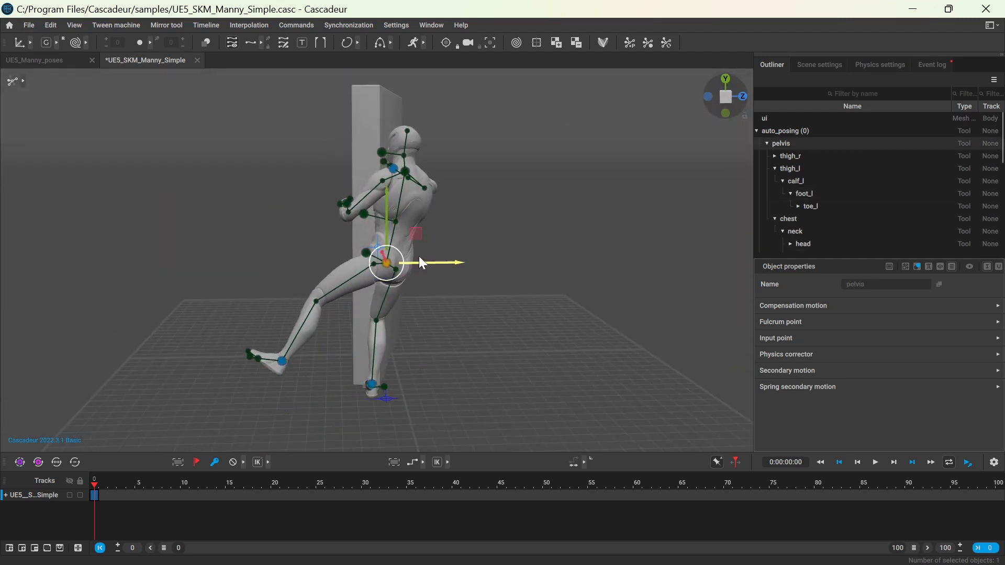
Raise the mannequin's left hand near the panel's upper edge and reposition the pelvis to lean the body.
click(393, 171)
alt+drag(394, 171, 250, 226)
drag(249, 225, 238, 350)
scroll(238, 225, up, 3)
alt+drag(238, 350, 417, 275)
scroll(48, 123, down, 5)
click(396, 335)
scroll(416, 274, up, 2)
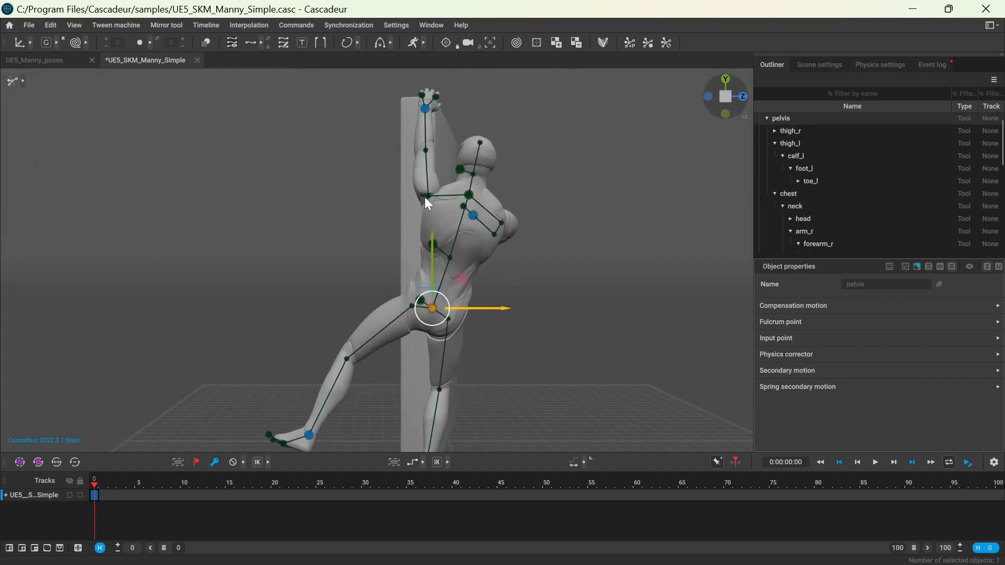
Adjust the raised arm's elbow and extend the mannequin's right arm toward the panel's front face.
click(425, 197)
alt+drag(425, 197, 328, 217)
drag(233, 184, 275, 191)
alt+middle_drag(260, 261, 295, 208)
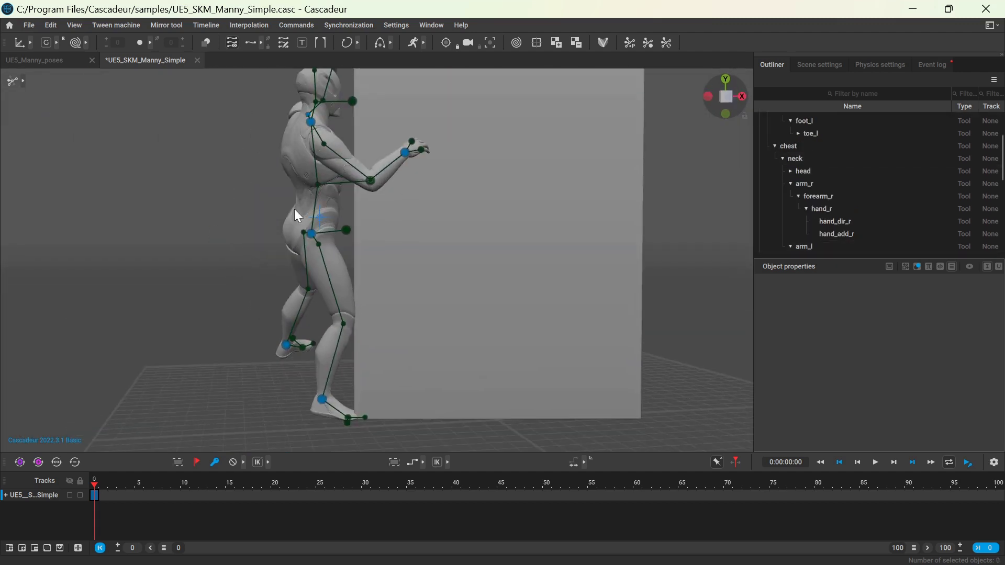
drag(294, 209, 330, 173)
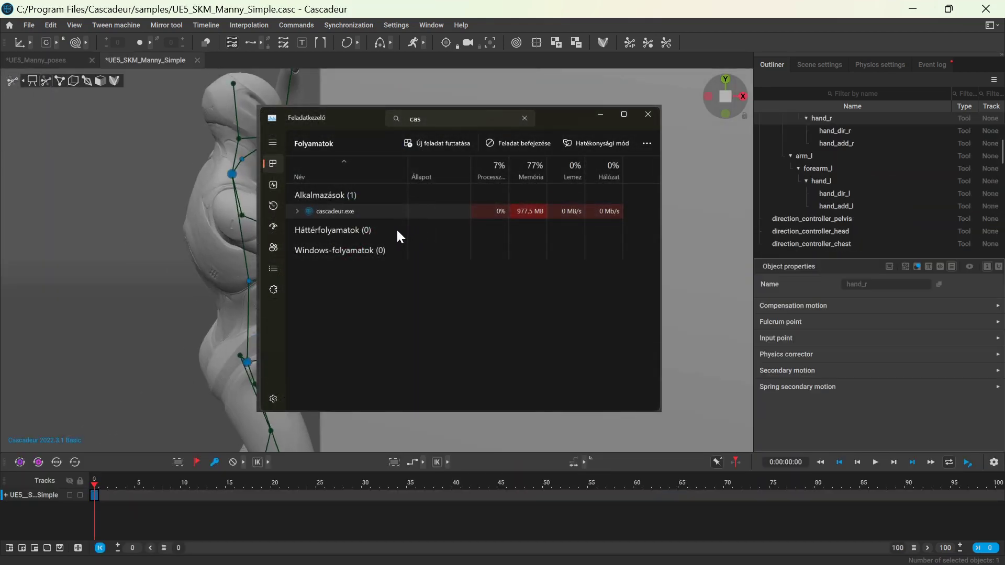
End the cascadeur.exe process in Task Manager.
right_click(349, 214)
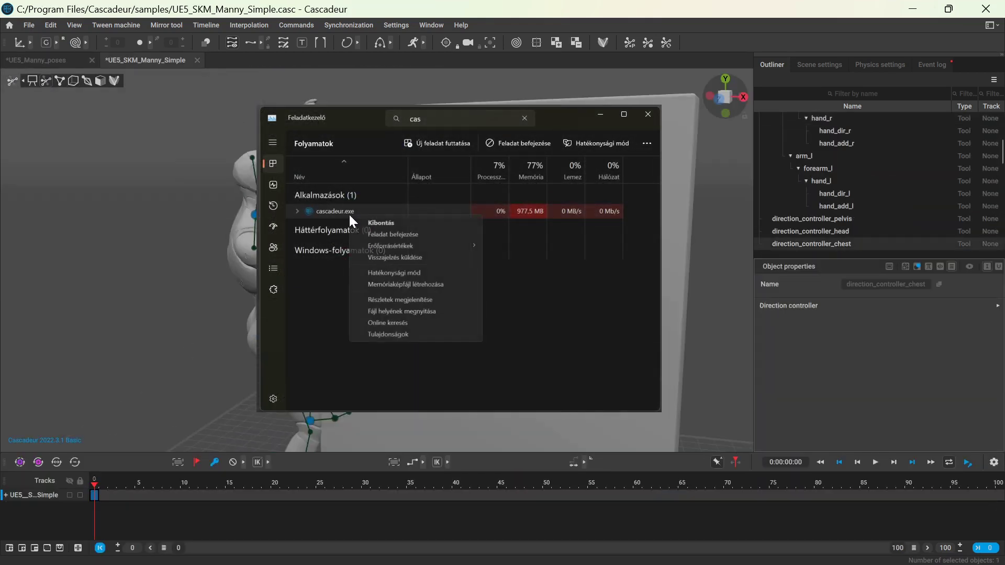
click(393, 234)
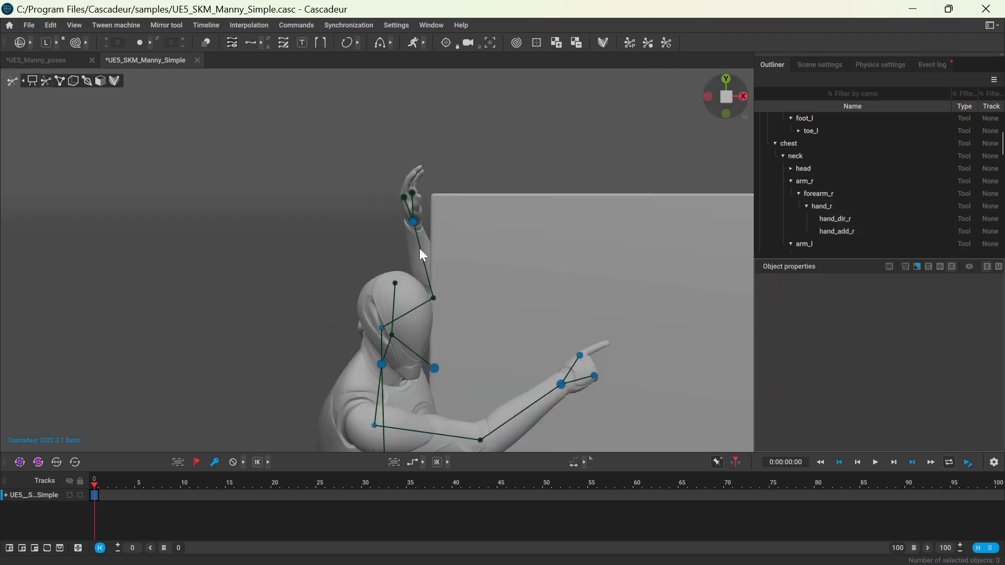
Move the left hand to the panel's upper edge and rotate it in local orientation toward the panel.
click(413, 221)
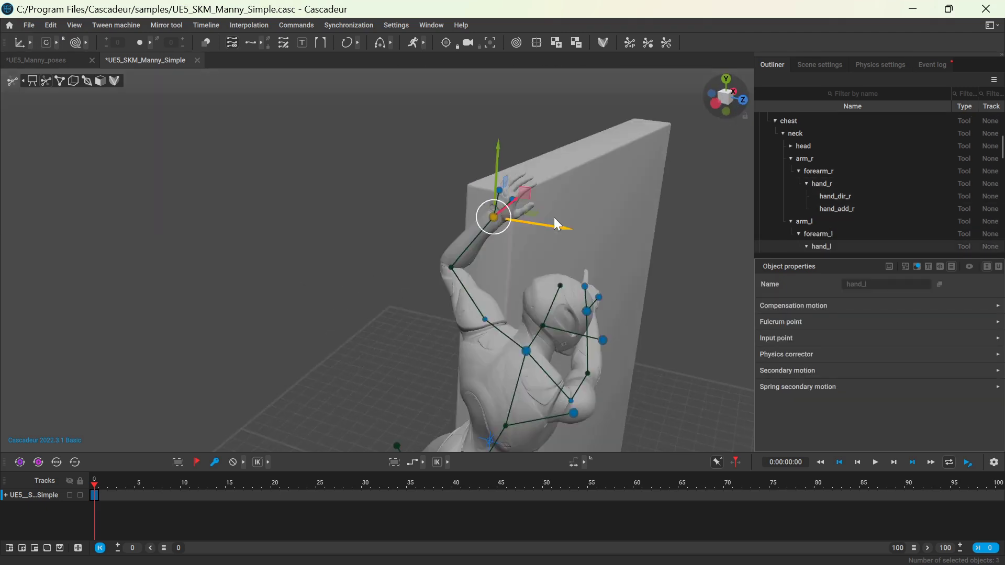
alt+drag(554, 218, 503, 157)
mouse_move(472, 137)
mouse_down()
mouse_move(472, 122)
mouse_move(472, 137)
mouse_up()
key(e)
click(46, 42)
drag(466, 202, 490, 207)
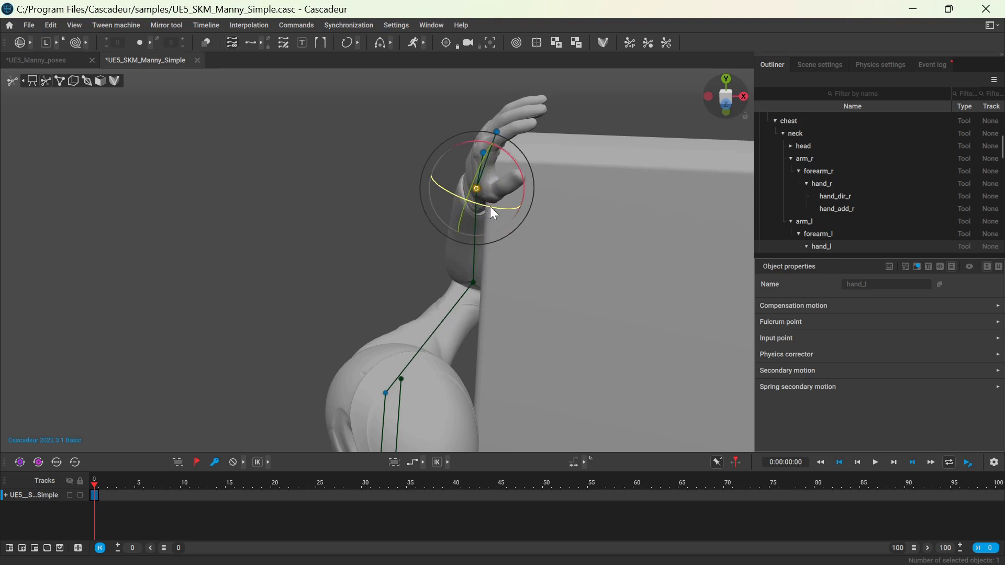
key(w)
alt+drag(409, 178, 360, 166)
Show the rig's box controllers and rotate two of the left thumb's segments together.
key(4)
alt+drag(431, 165, 569, 291)
click(569, 291)
shift+click(589, 268)
key(e)
alt+middle_drag(639, 321, 536, 320)
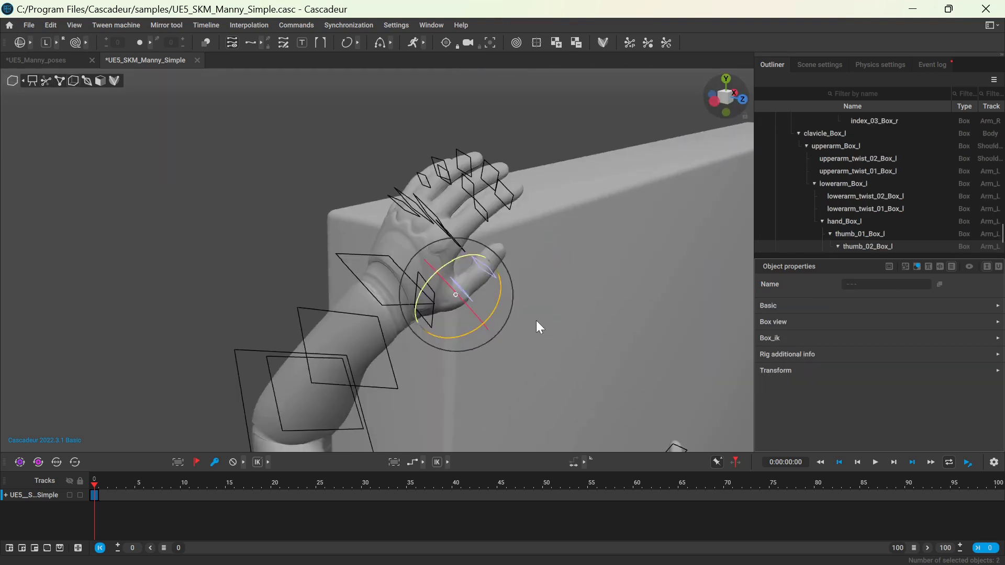
Refine the left thumb's individual segments so the thumb rests against the panel's face.
scroll(536, 320, up, 3)
click(613, 301)
click(460, 357)
drag(464, 377, 490, 367)
scroll(524, 356, up, 2)
click(591, 337)
alt+drag(591, 338, 618, 293)
click(446, 332)
key(w)
double_click(432, 316)
click(557, 215)
scroll(557, 215, down, 2)
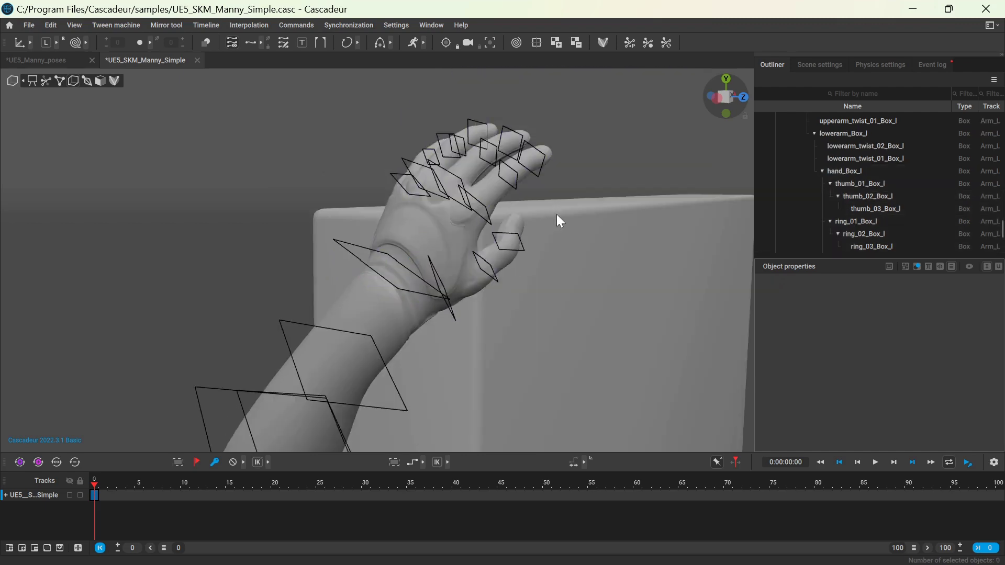
Rotate the left hand's finger segments to curl the fingers over the panel's upper edge.
click(419, 189)
key(e)
drag(371, 162, 288, 185)
click(317, 175)
click(403, 125)
drag(424, 93, 438, 119)
click(479, 126)
drag(495, 104, 626, 117)
alt+middle_drag(314, 110, 276, 184)
click(282, 188)
alt+drag(285, 186, 607, 130)
click(335, 230)
alt+drag(341, 228, 527, 154)
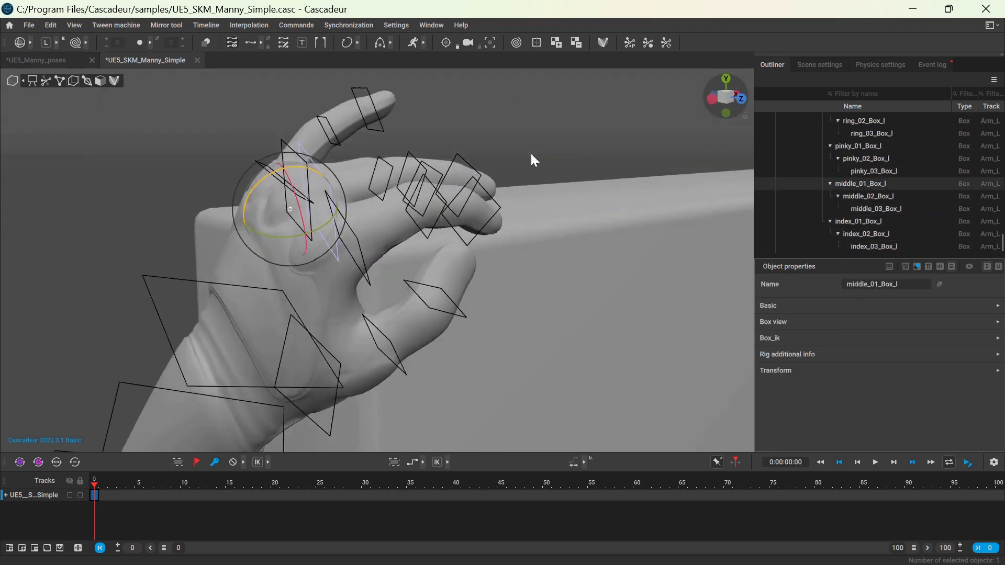
click(267, 157)
click(307, 141)
click(316, 157)
scroll(527, 154, down, 3)
Switch back to the rig's point controllers and adjust the left hand's placement on the panel's upper edge.
key(3)
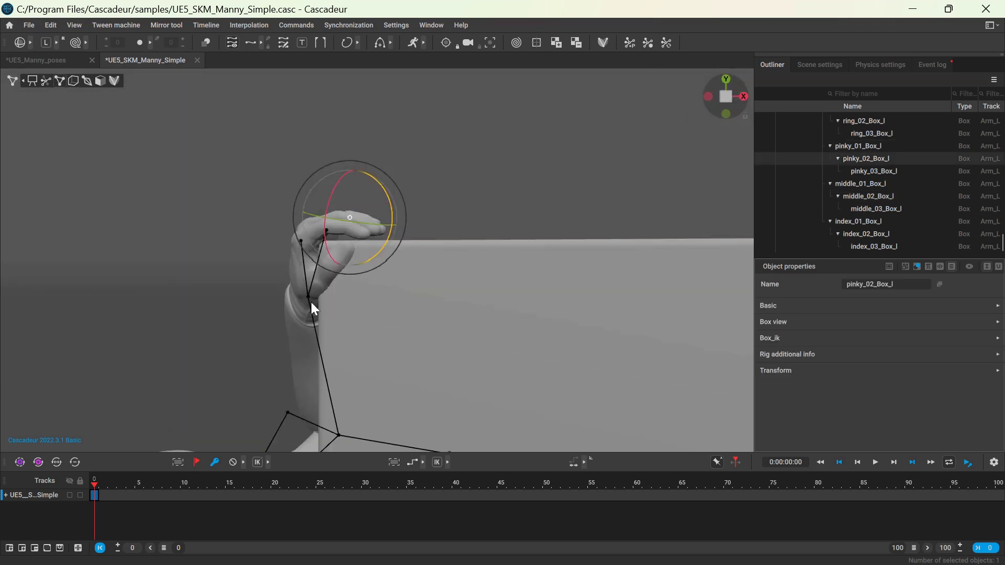
click(306, 237)
alt+drag(311, 302, 590, 215)
scroll(256, 237, down, 5)
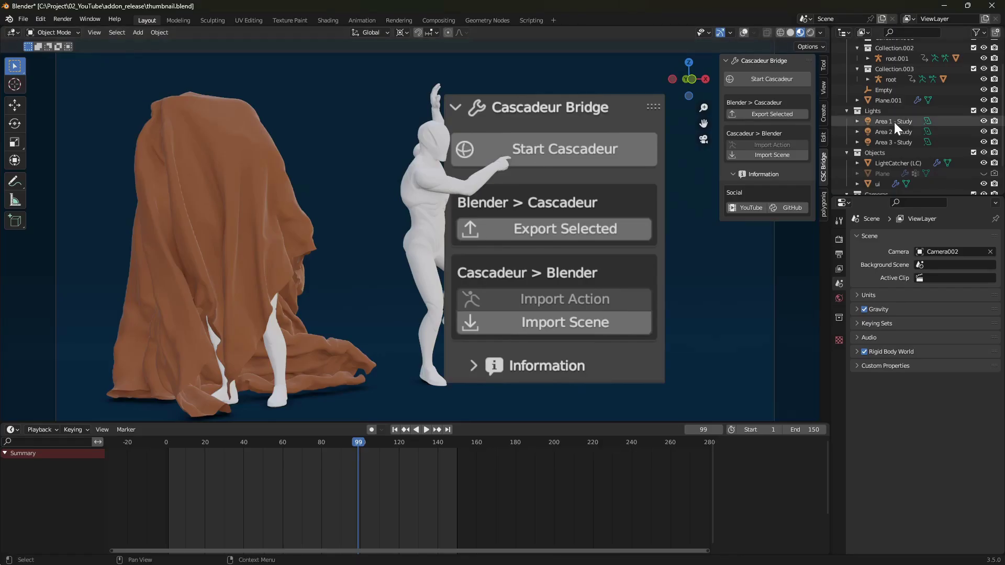